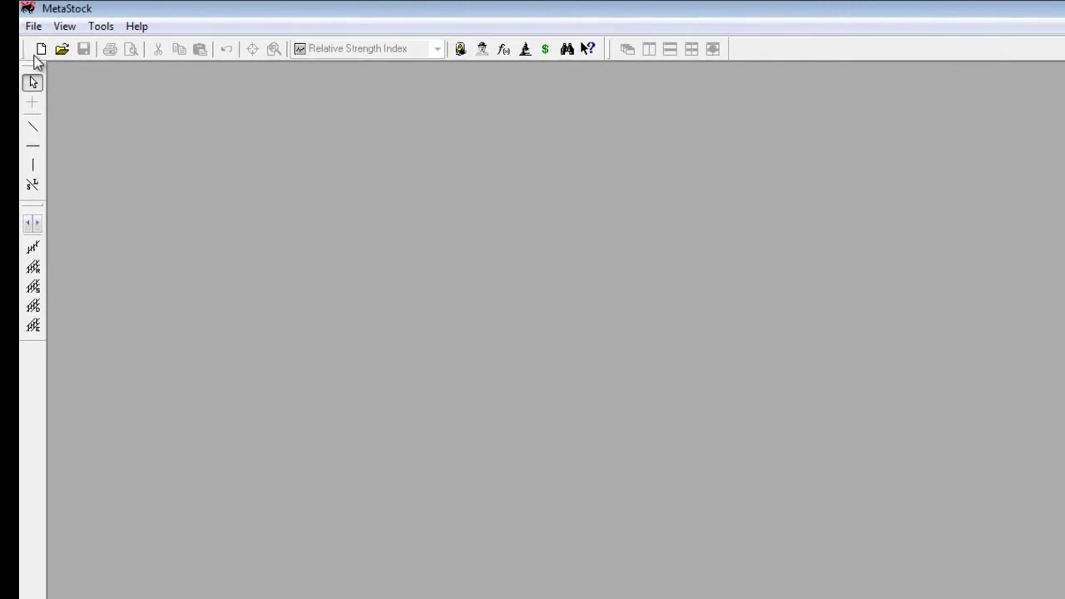
Open MetaStock's Open dialog from the File menu to list the Reuters DataLink symbols
{"action": "left_click", "coordinate": [33, 26]}
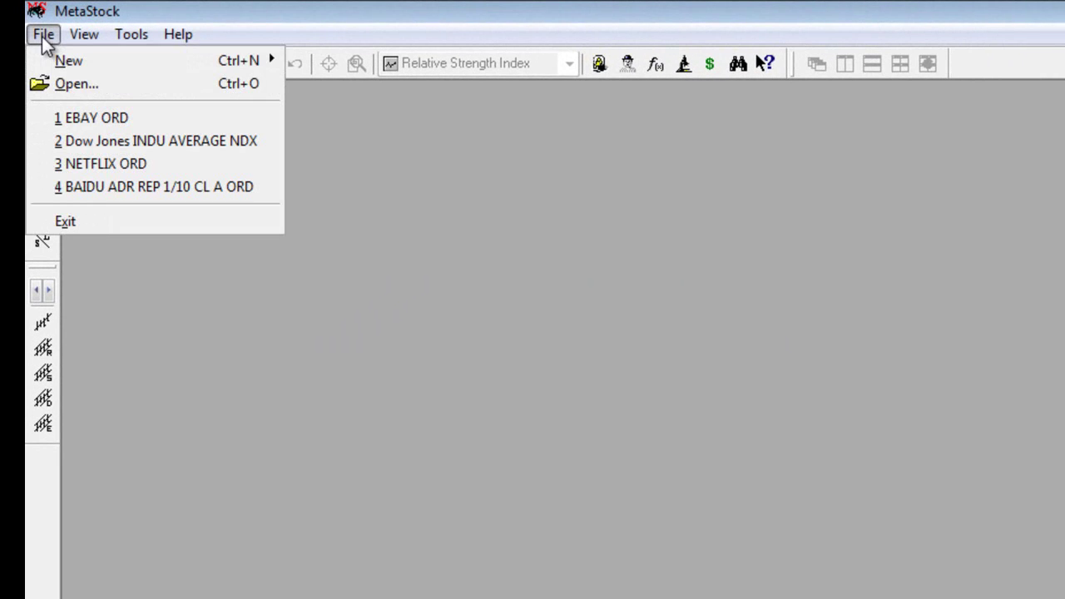
{"action": "left_click", "coordinate": [81, 84]}
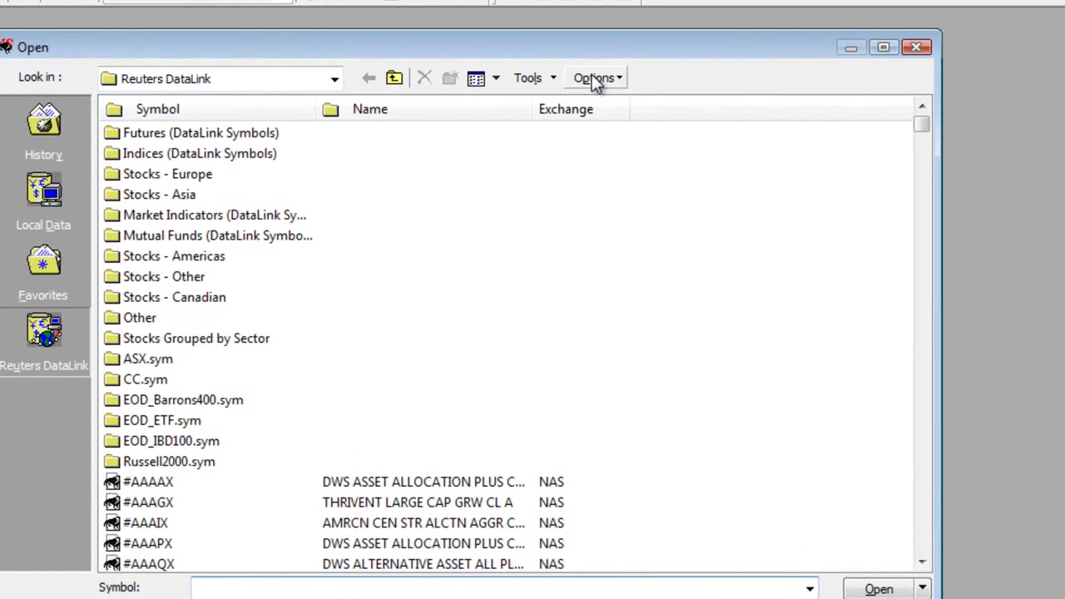
{"action": "left_click", "coordinate": [650, 68]}
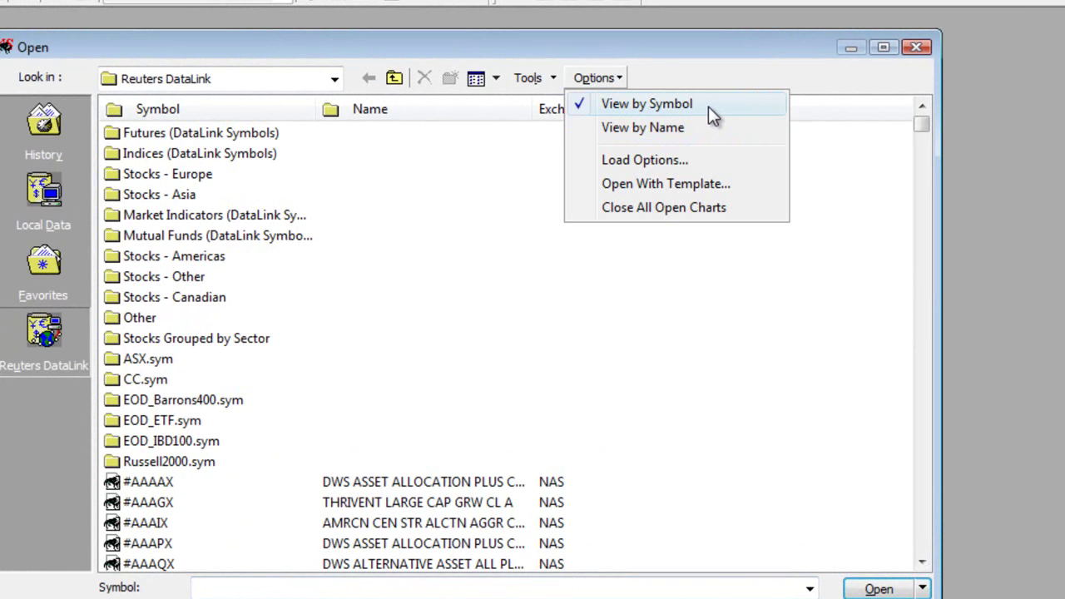
{"action": "left_click", "coordinate": [719, 167]}
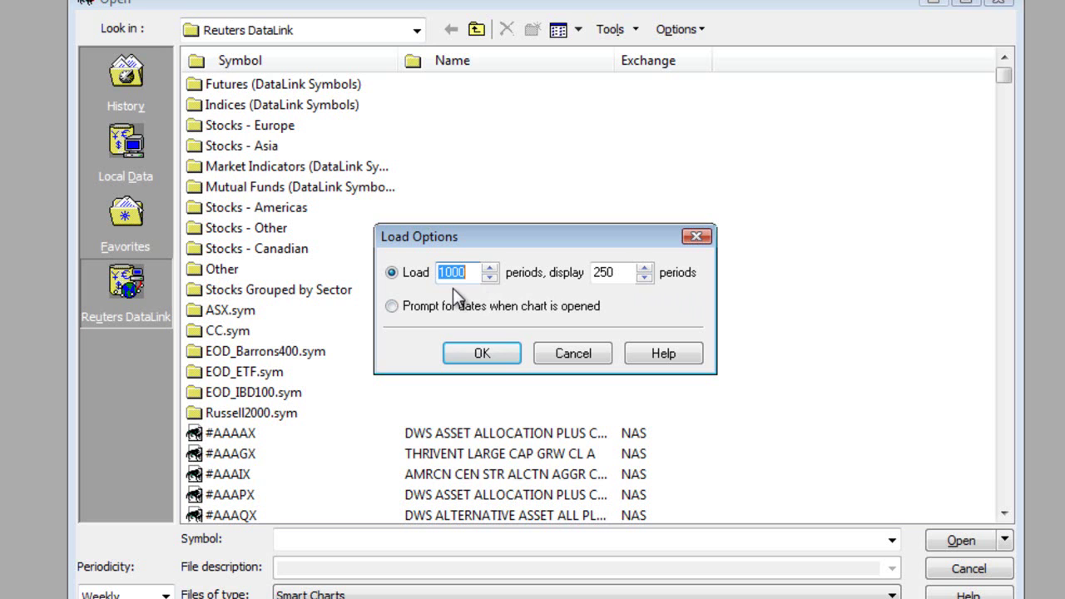
{"action": "left_click", "coordinate": [696, 237]}
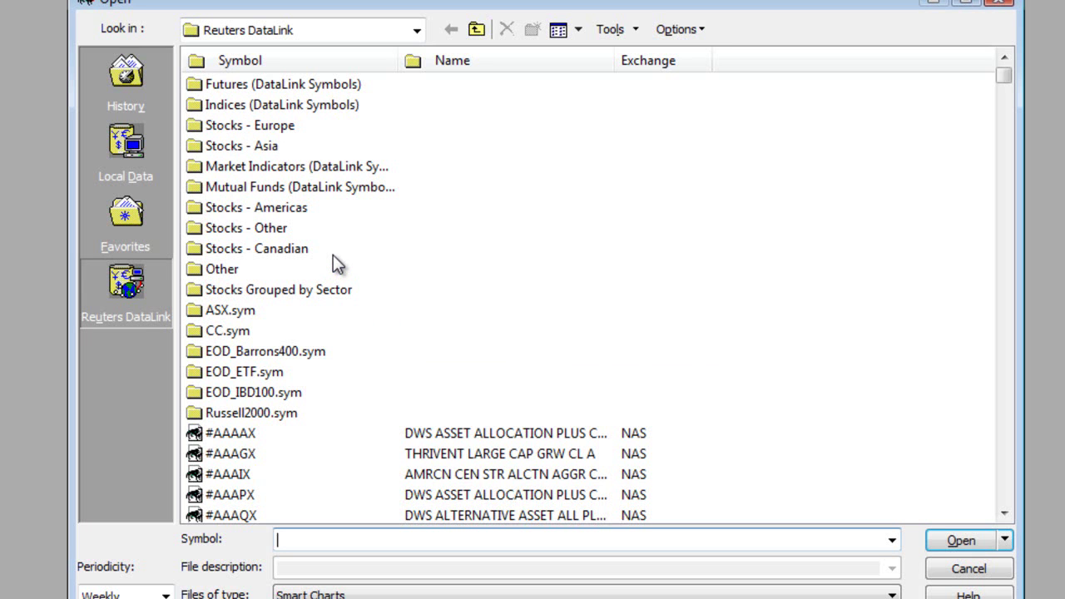
Browse Stocks - Americas > Dow Utilities, then open AAPL (APPLE ORD) from Reuters DataLink
{"action": "double_click", "coordinate": [193, 211]}
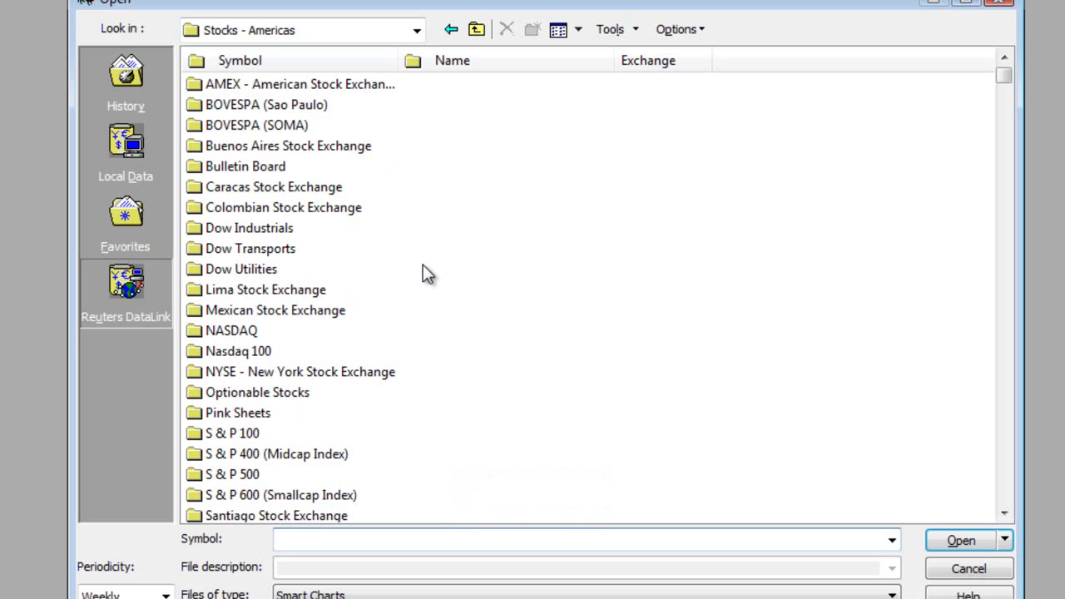
{"action": "double_click", "coordinate": [200, 272]}
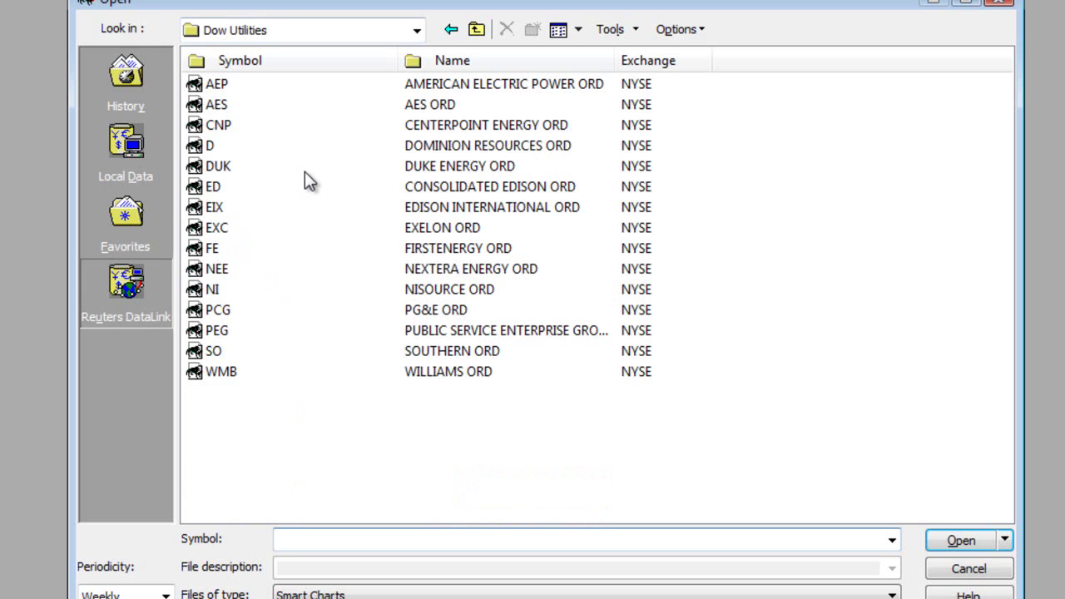
{"action": "left_click", "coordinate": [141, 301]}
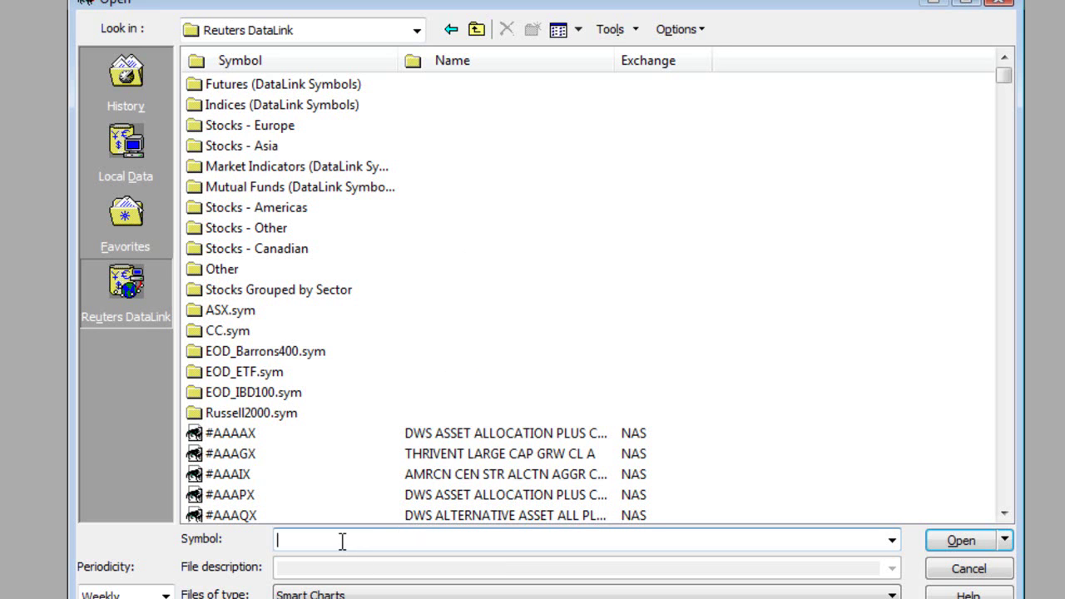
{"action": "type", "text": "aapl"}
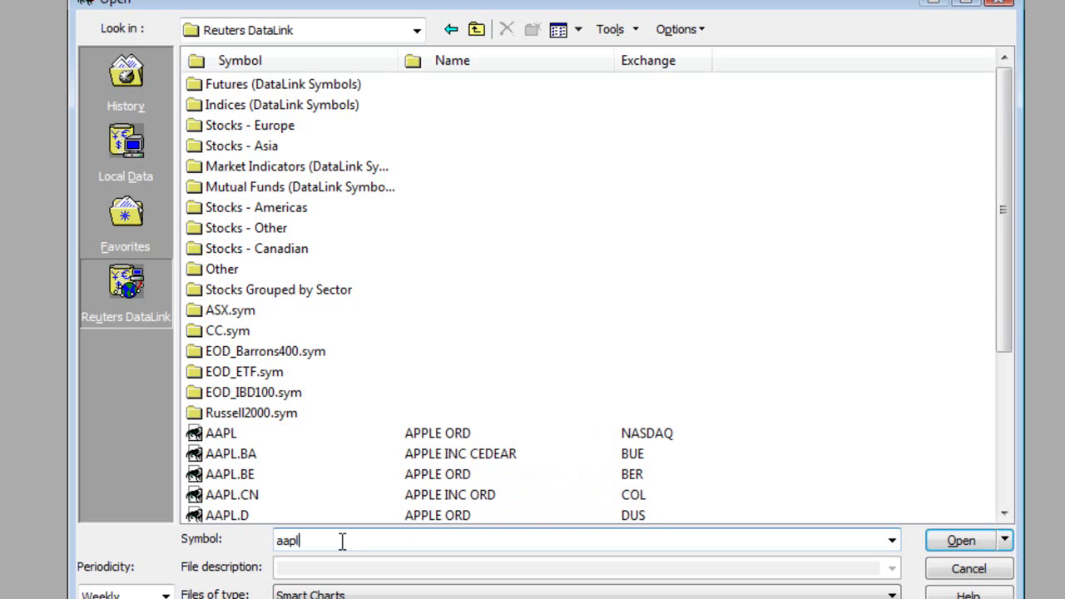
{"action": "left_click_drag", "start_coordinate": [1005, 294], "coordinate": [1040, 457]}
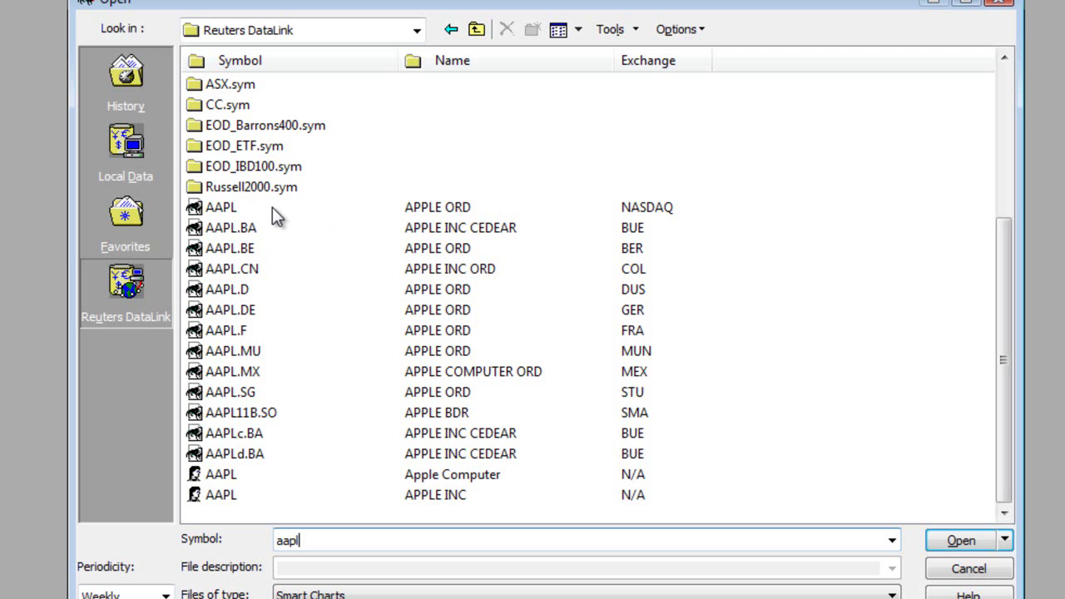
{"action": "left_click", "coordinate": [961, 540]}
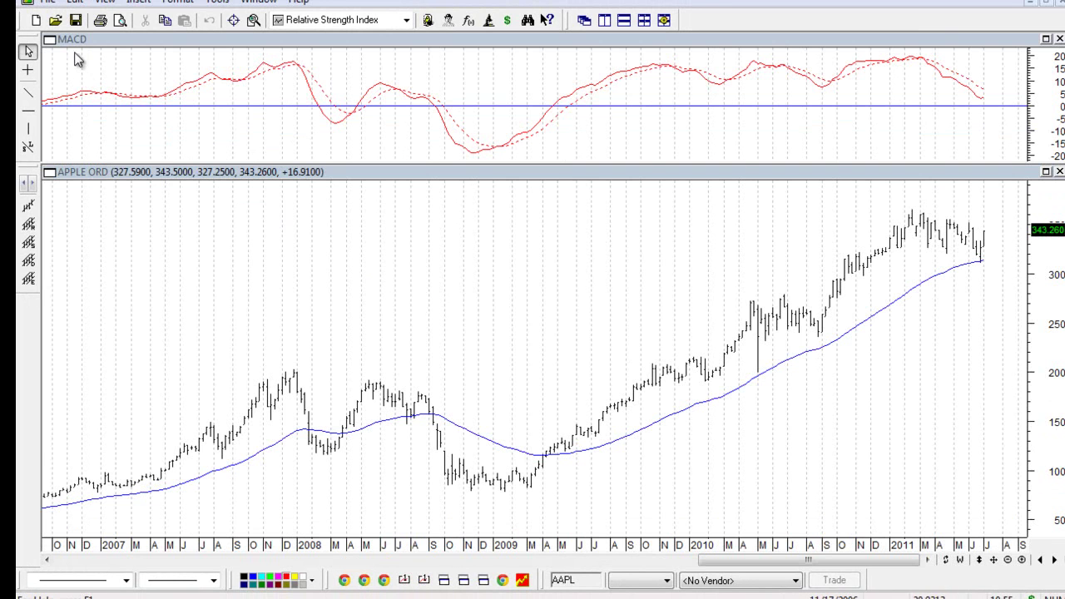
Open the GE chart, dismissing the Futures Contracts dialog and choosing the NYSE listing
{"action": "left_click", "coordinate": [56, 21]}
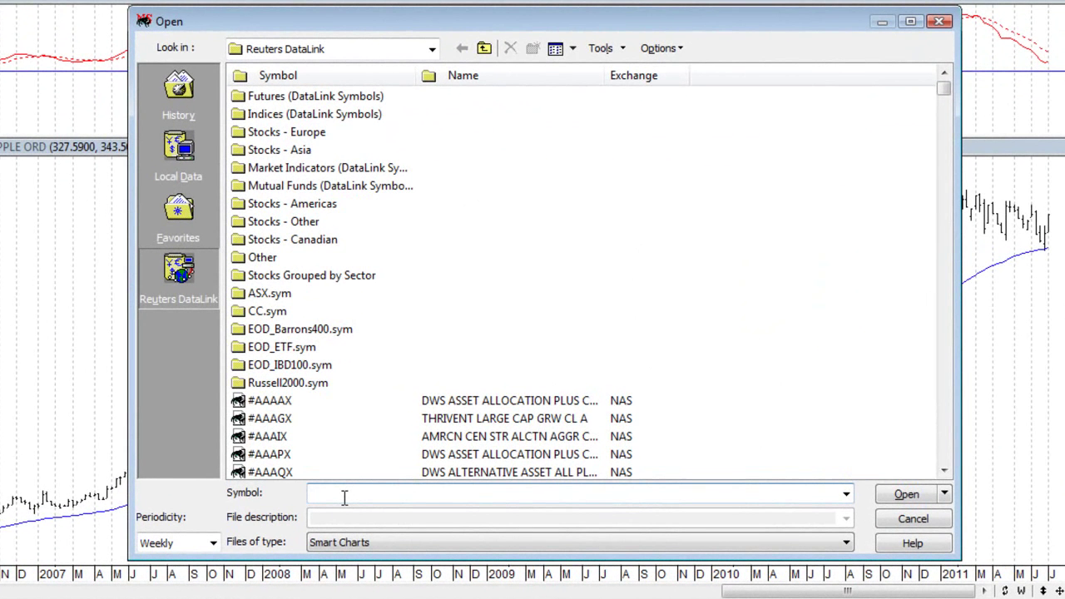
{"action": "type", "text": "ge"}
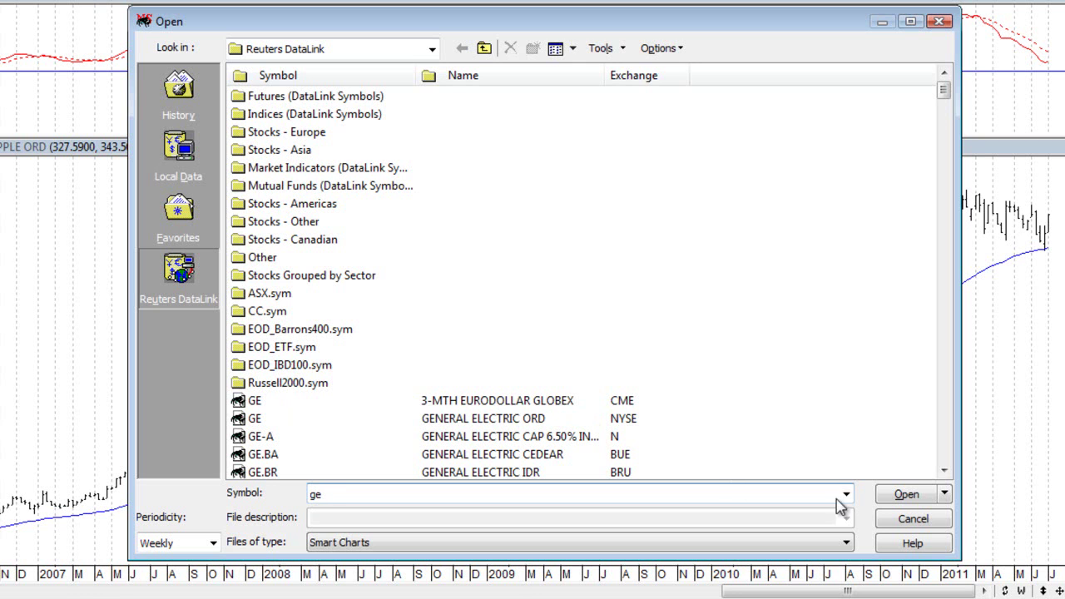
{"action": "left_click", "coordinate": [920, 496]}
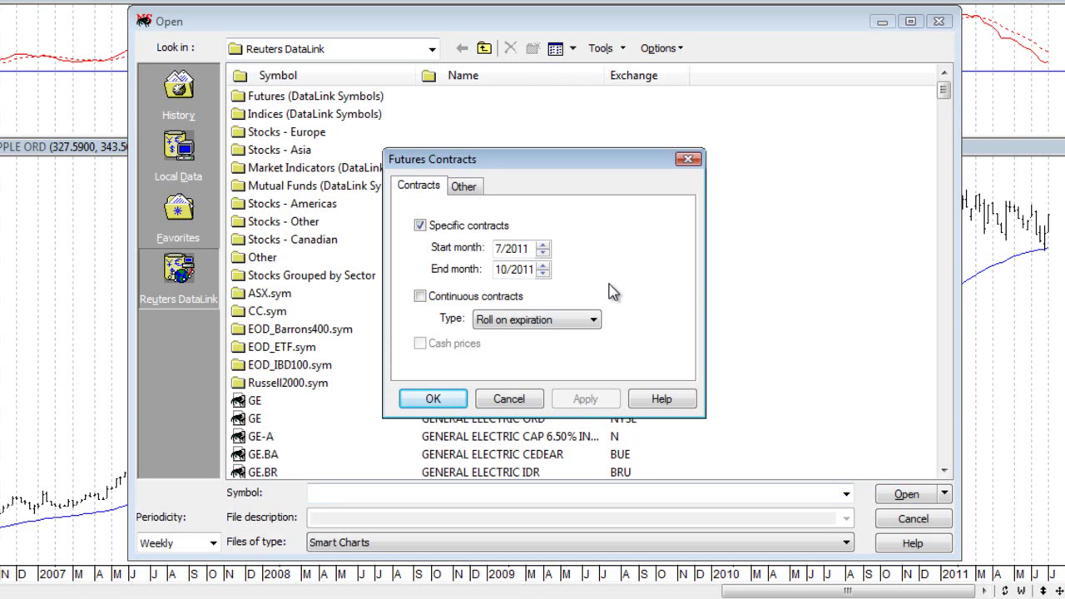
{"action": "left_click", "coordinate": [688, 159]}
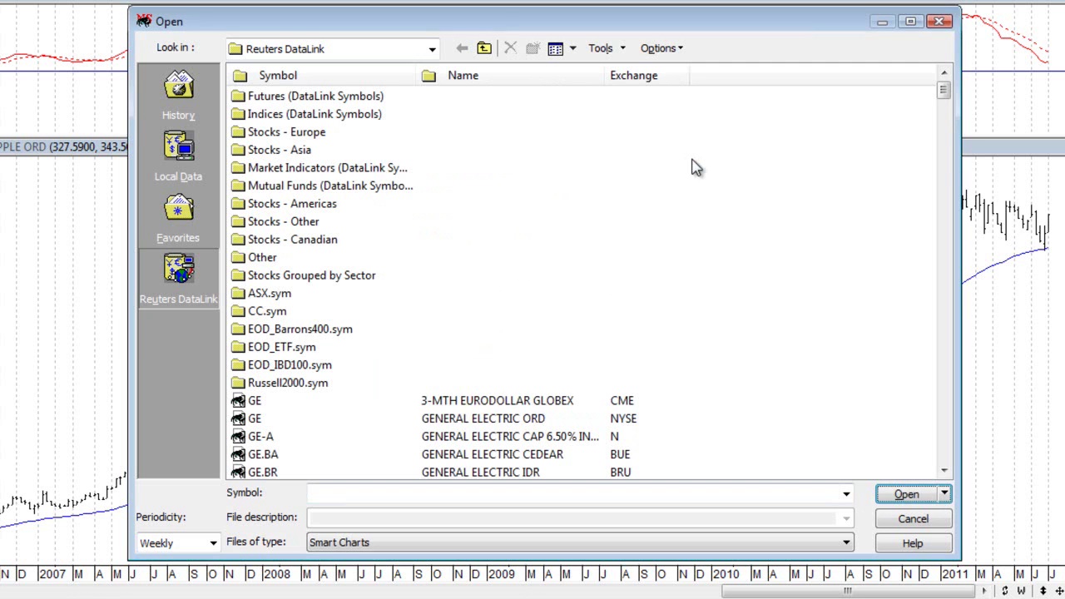
{"action": "left_click", "coordinate": [262, 422]}
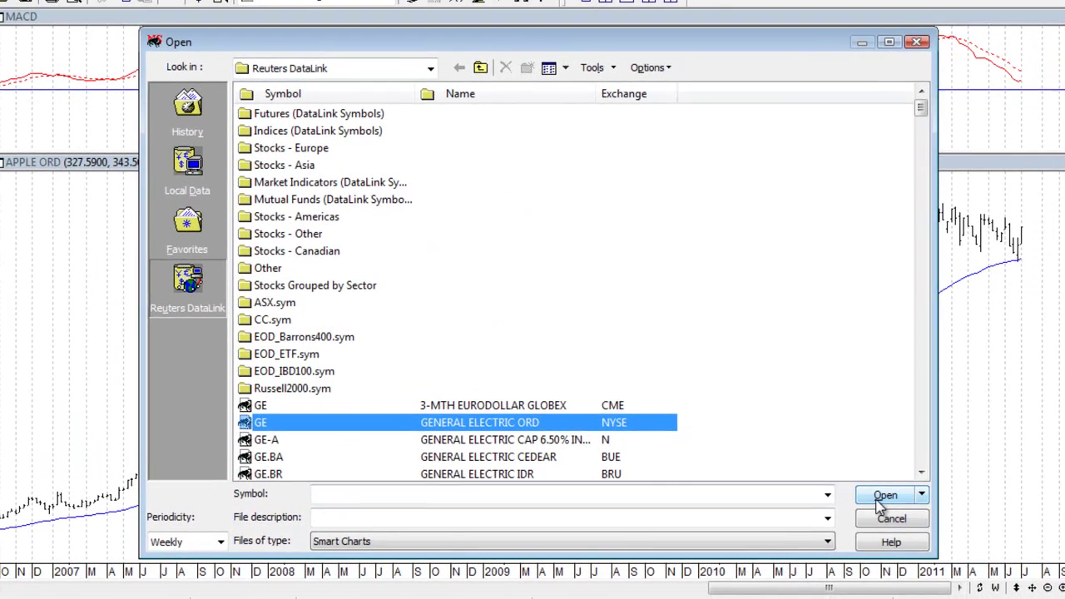
{"action": "left_click", "coordinate": [884, 497]}
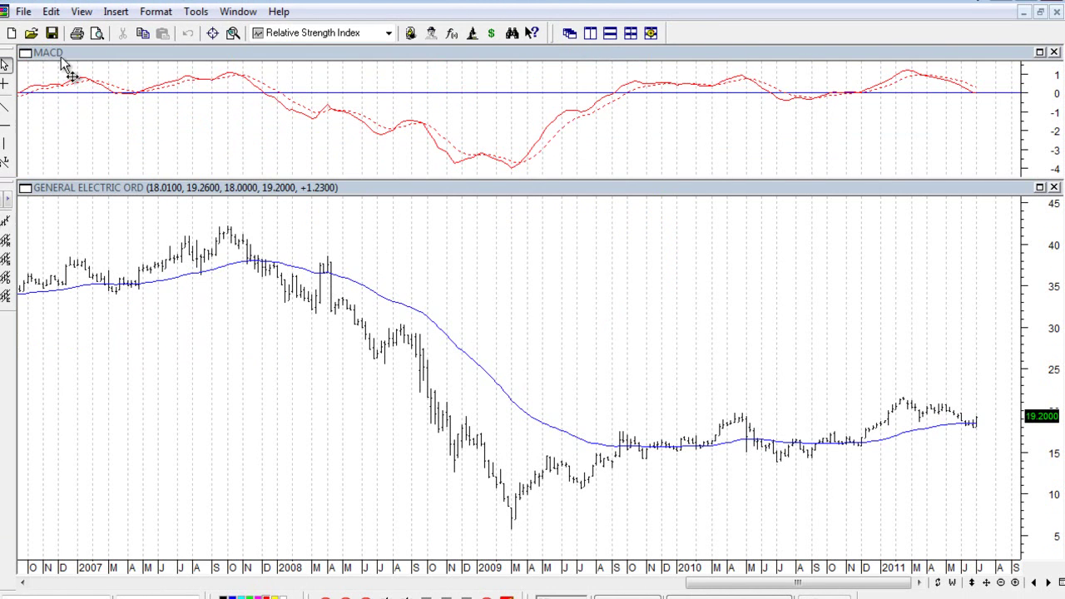
Open ADBE from local S&P500 data and view the latest June 2011 bar's OHLC and volume
{"action": "left_click", "coordinate": [31, 33]}
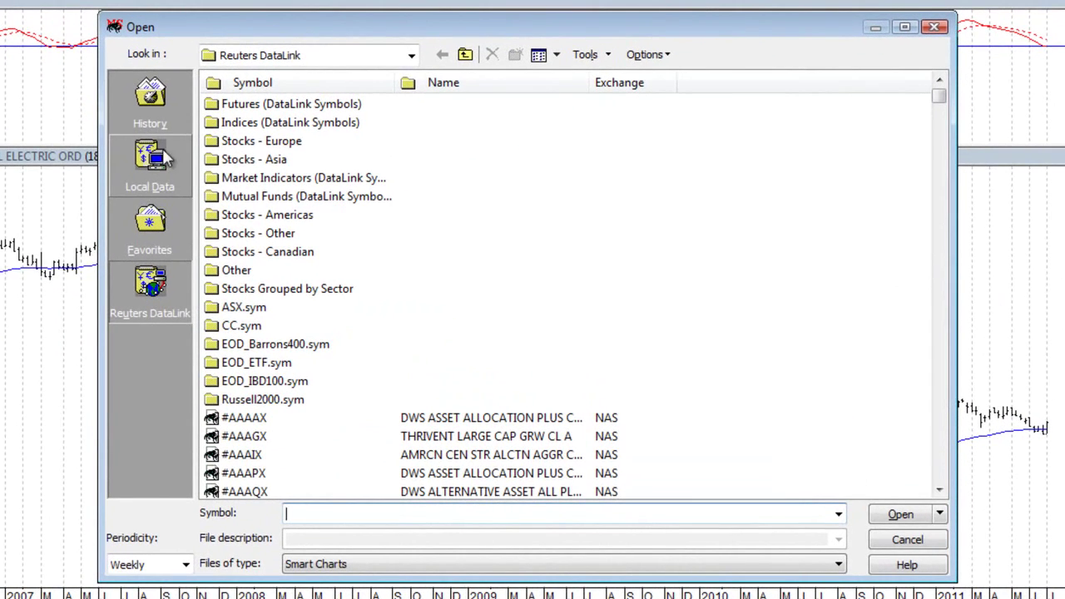
{"action": "left_click", "coordinate": [173, 177]}
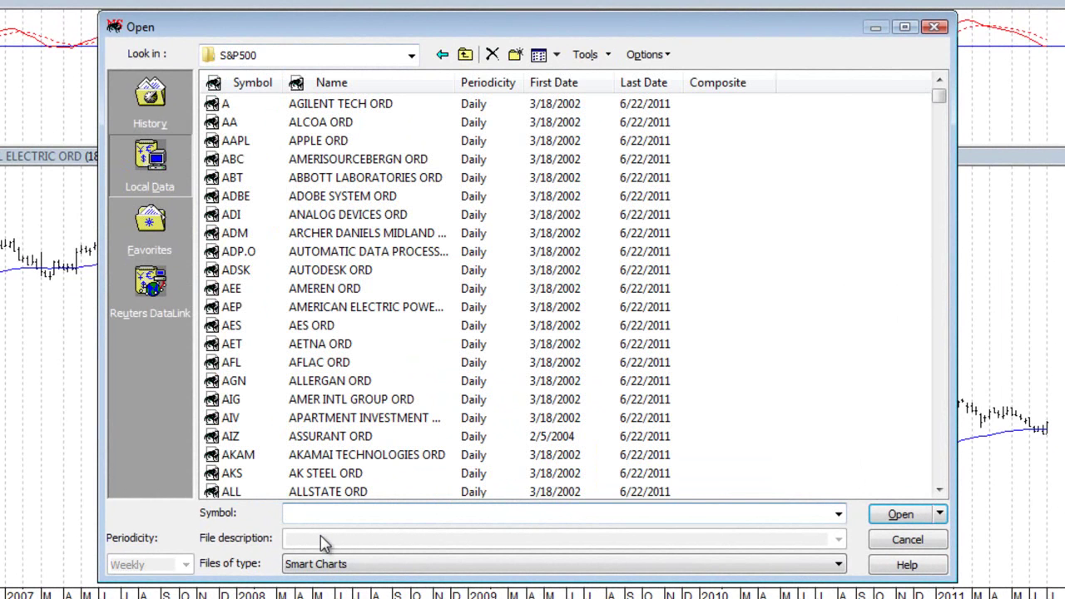
{"action": "type", "text": "adbe"}
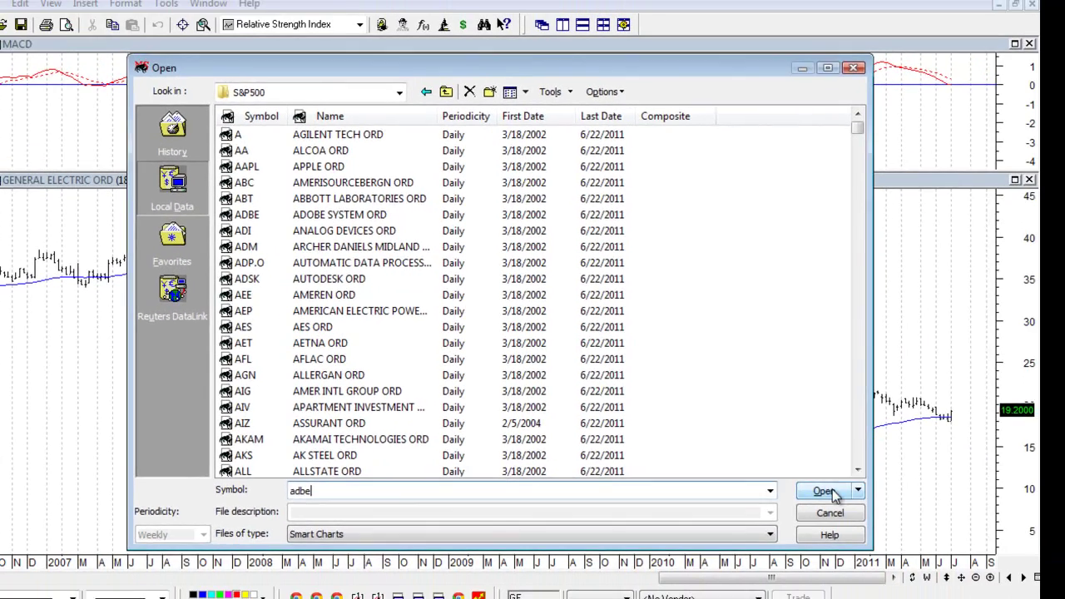
{"action": "left_click", "coordinate": [900, 514]}
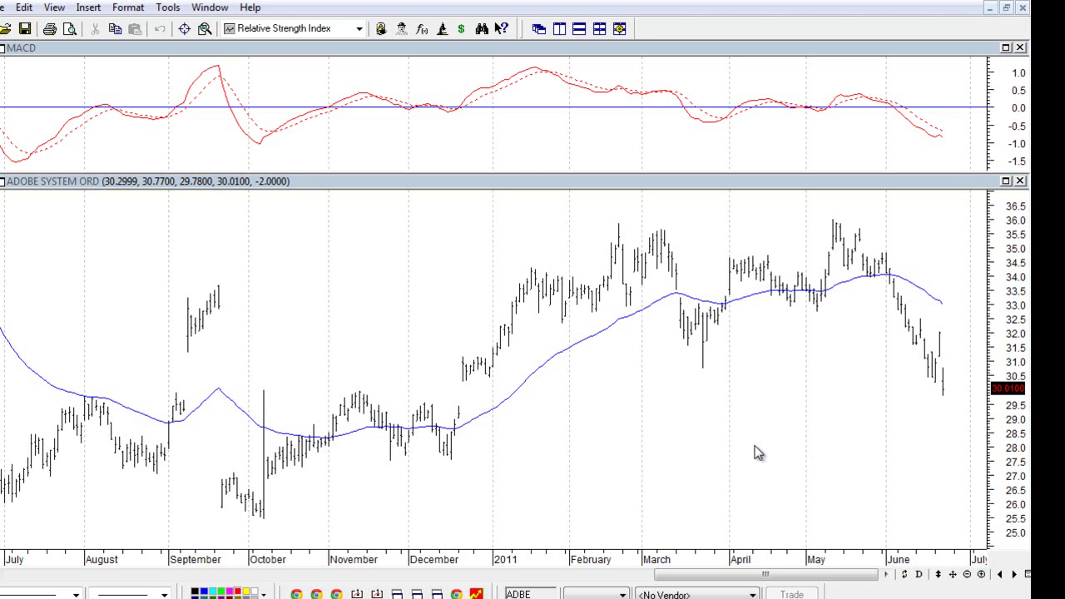
{"action": "mouse_move", "coordinate": [945, 398]}
Open the AMZN chart from the Reuters DataLink symbol source
{"action": "left_click", "coordinate": [5, 28]}
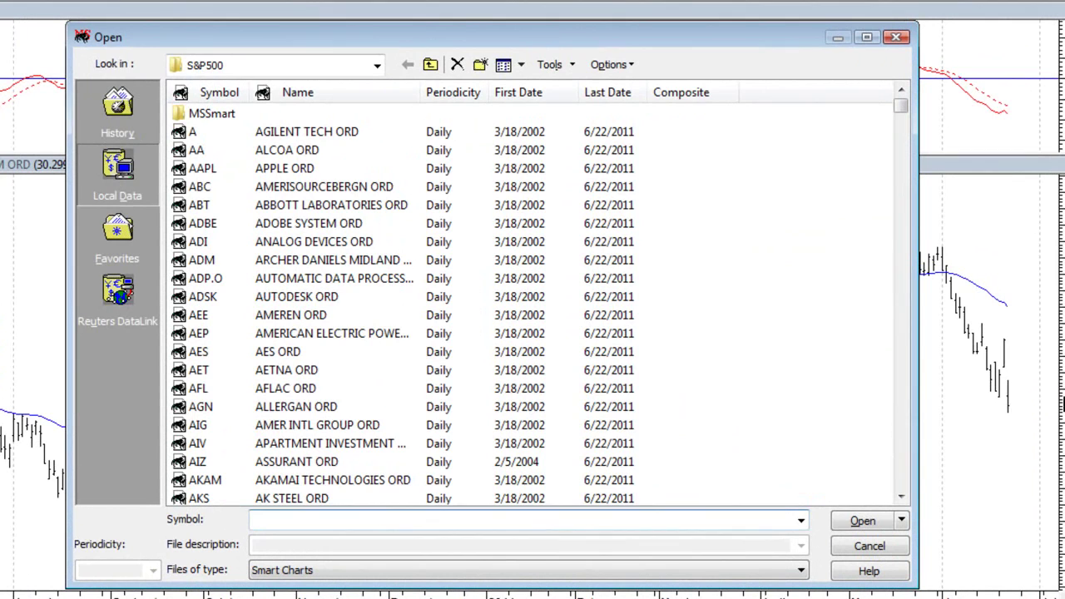
{"action": "left_click", "coordinate": [134, 321]}
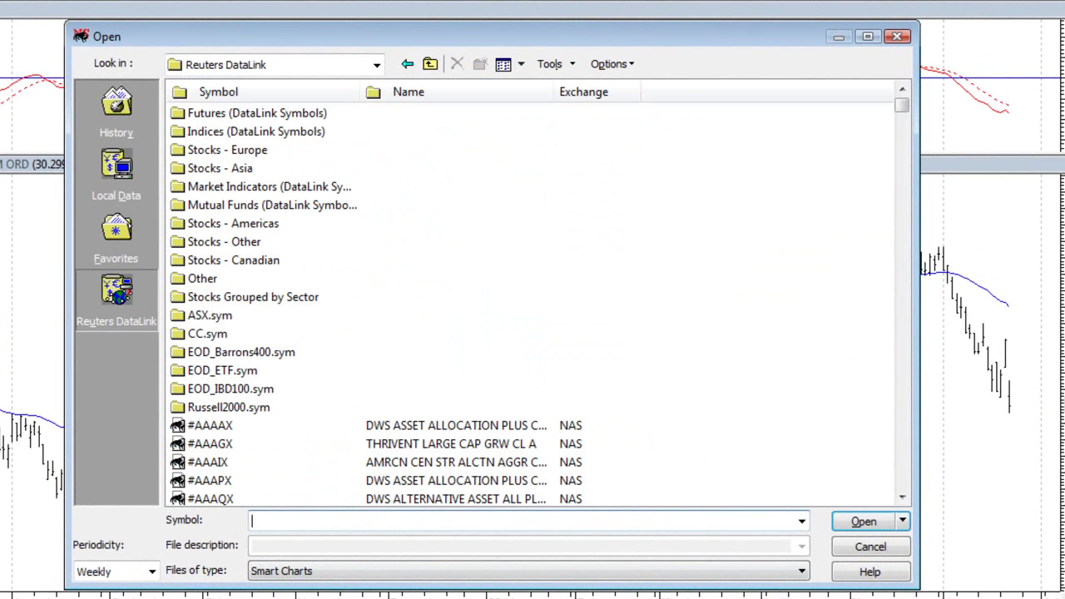
{"action": "type", "text": "amzn"}
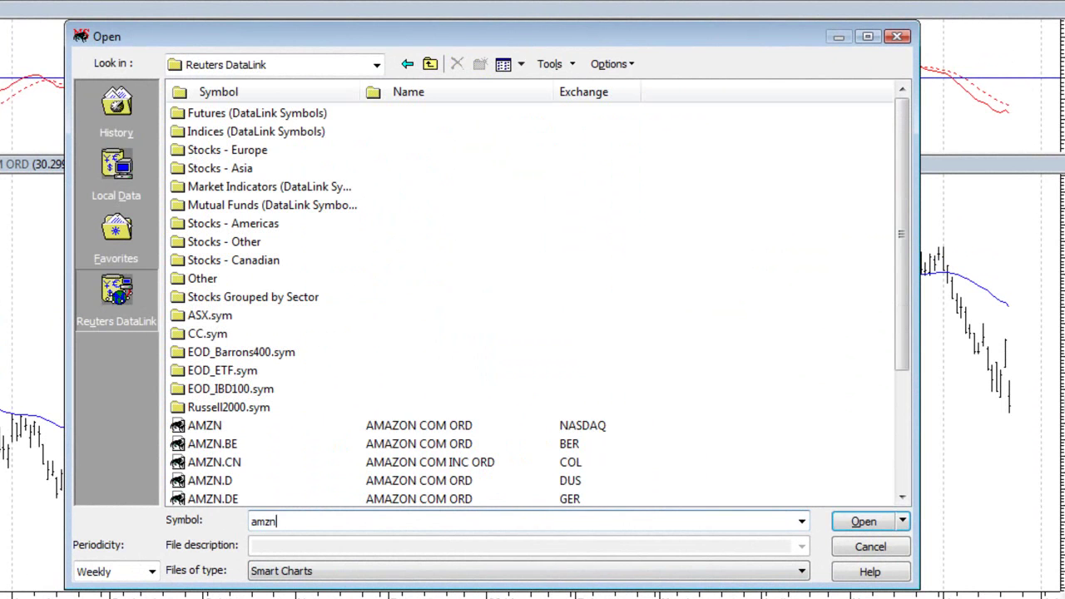
{"action": "key", "text": "Return"}
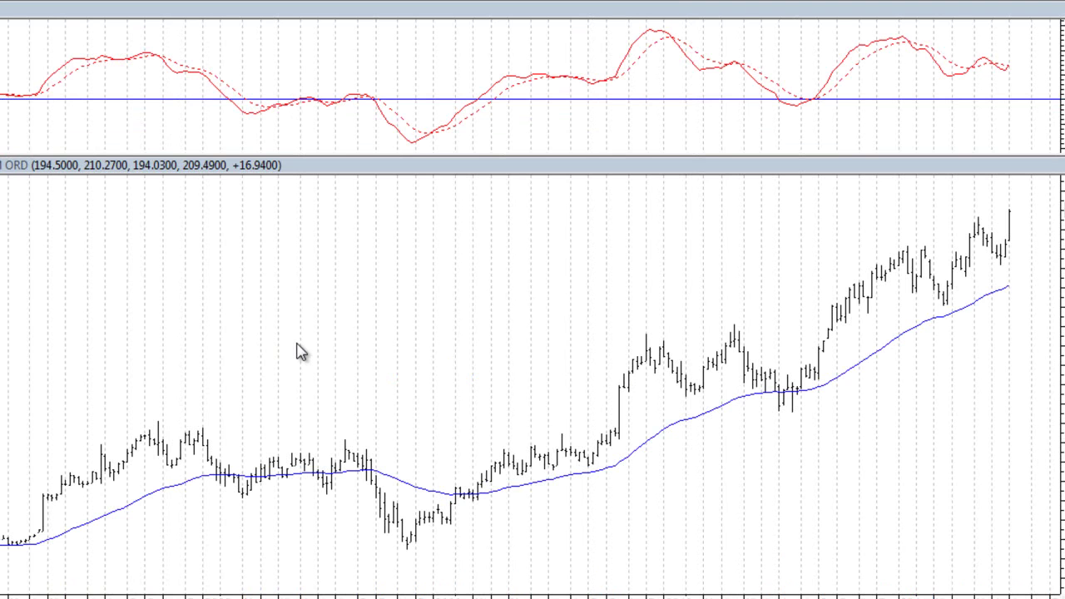
Chart Netflix by typing NFLX and confirming in Choose a Security after reviewing Options
{"action": "type", "text": "NFLx"}
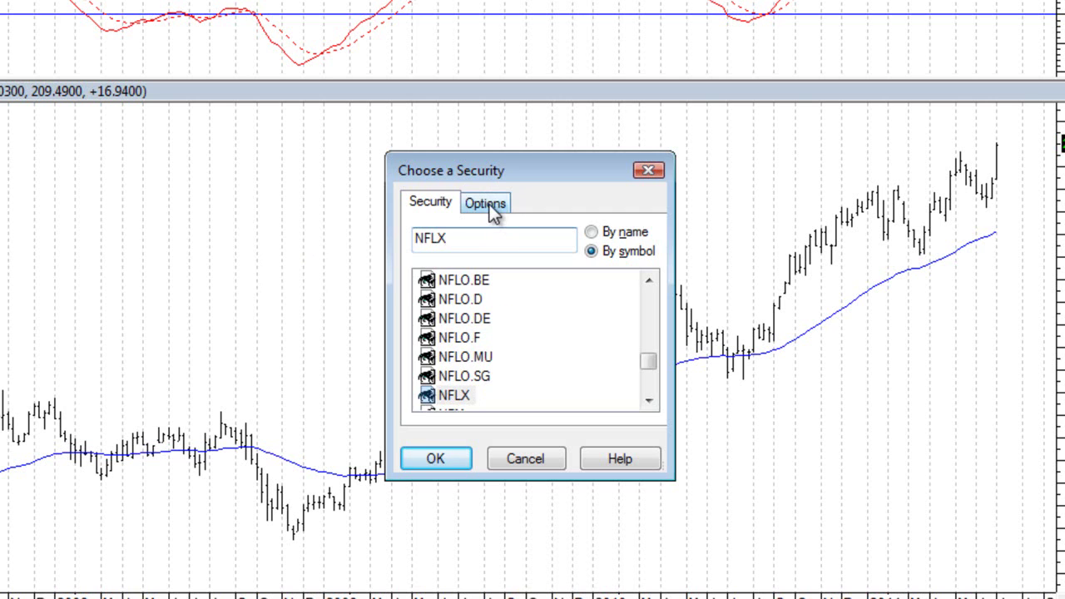
{"action": "left_click", "coordinate": [489, 209]}
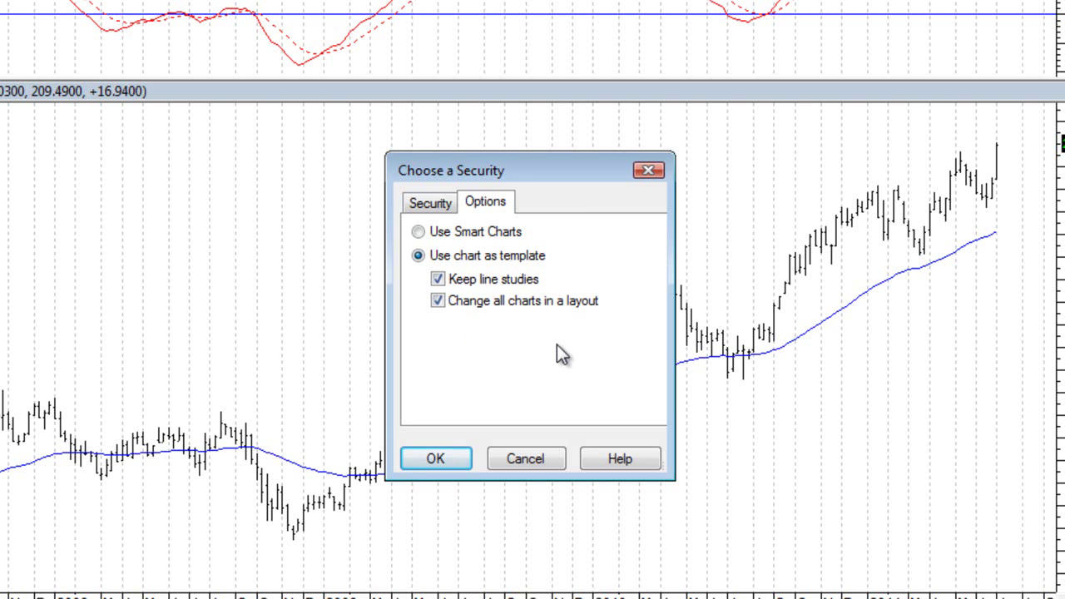
{"action": "left_click", "coordinate": [435, 458]}
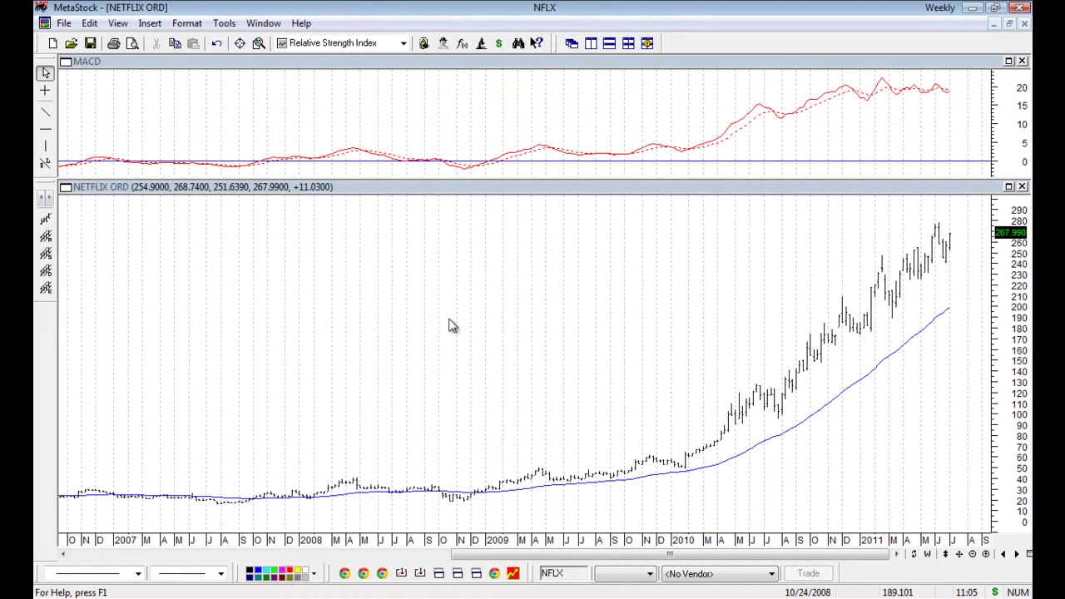
Switch the same chart over to PepsiCo by typing PEP
{"action": "type", "text": "PEP"}
{"action": "key", "text": "Return"}
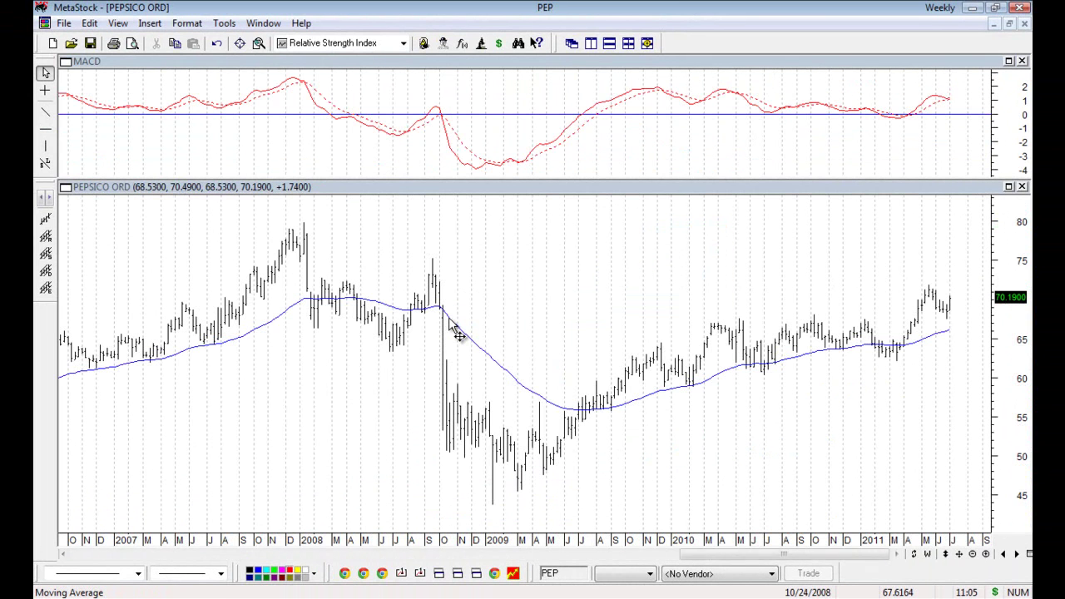
{"action": "mouse_move", "coordinate": [457, 334]}
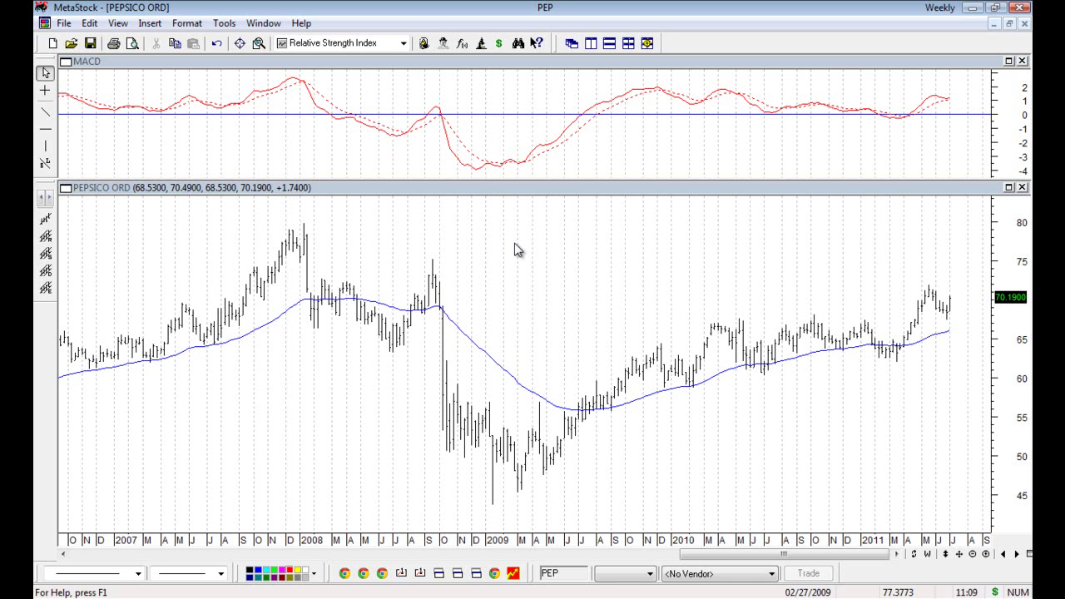
Chart AGILENT TECH ORD, cancel the new BIDU security, then load IBM by typing it
{"action": "left_click", "coordinate": [71, 43]}
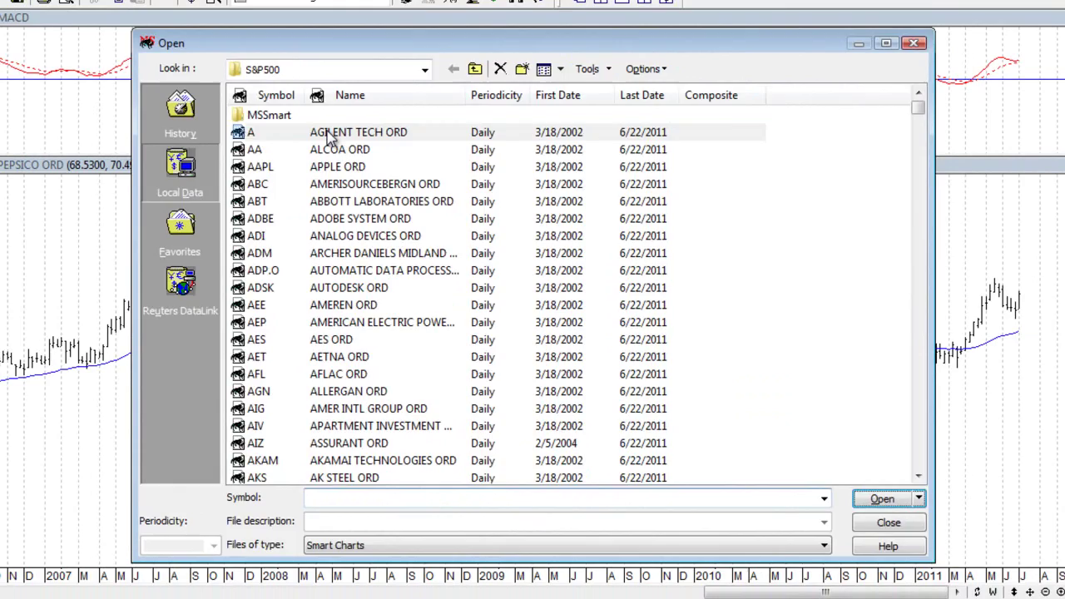
{"action": "double_click", "coordinate": [331, 138]}
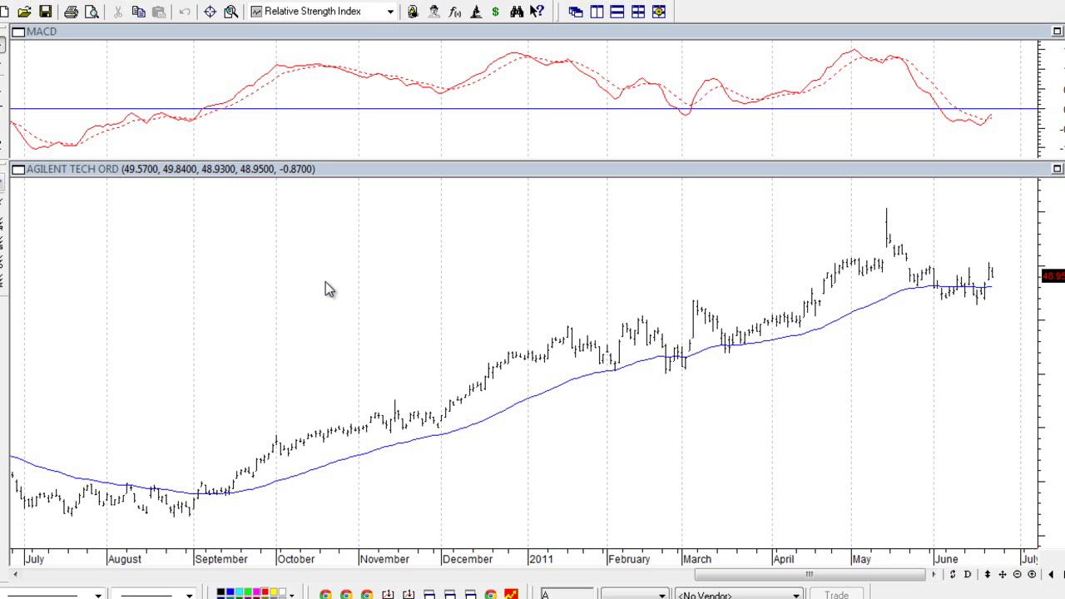
{"action": "type", "text": "BIdu"}
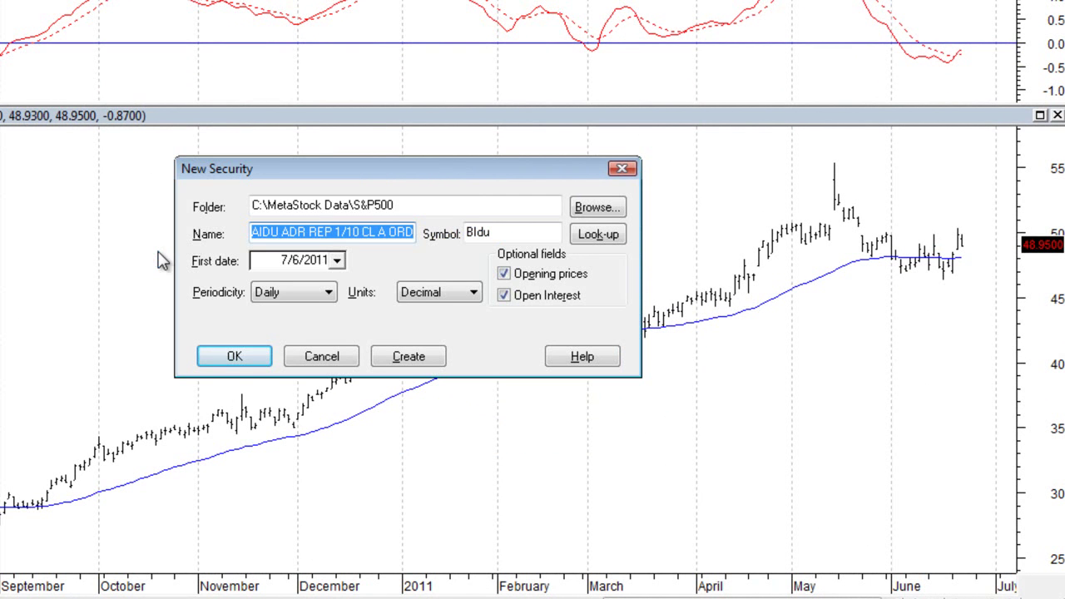
{"action": "left_click", "coordinate": [326, 358]}
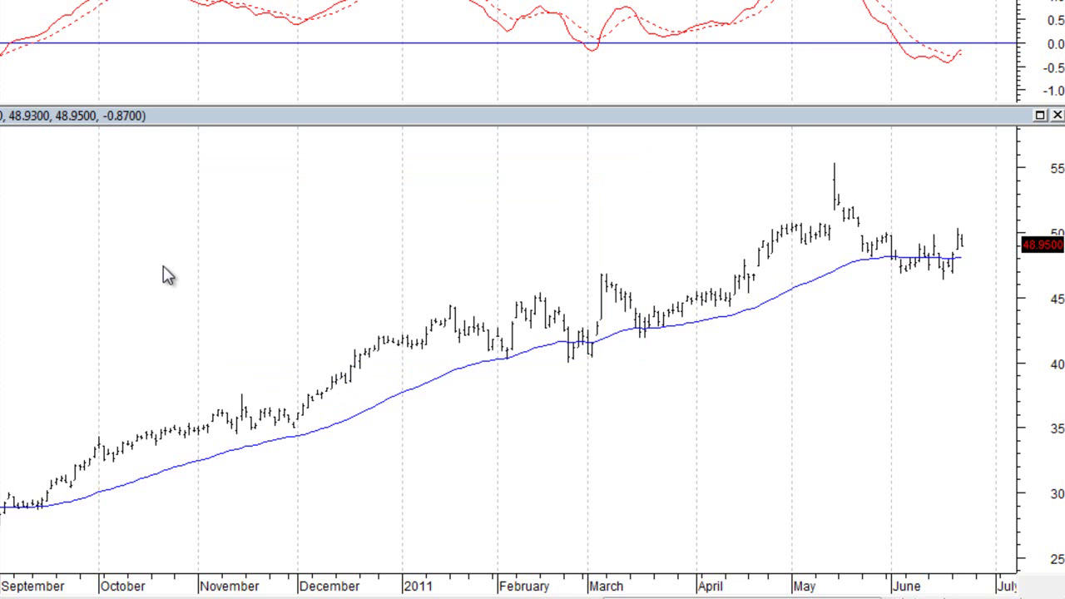
{"action": "type", "text": "IBM"}
{"action": "key", "text": "Return"}
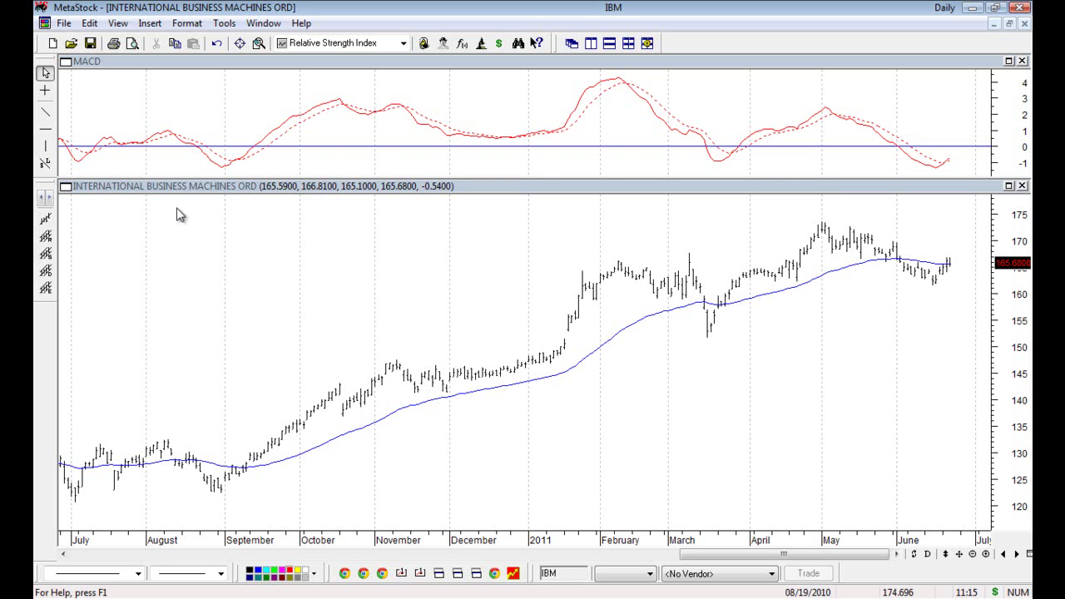
Open msft, yhoo and spy together from Reuters DataLink in one Symbol entry
{"action": "left_click", "coordinate": [71, 44]}
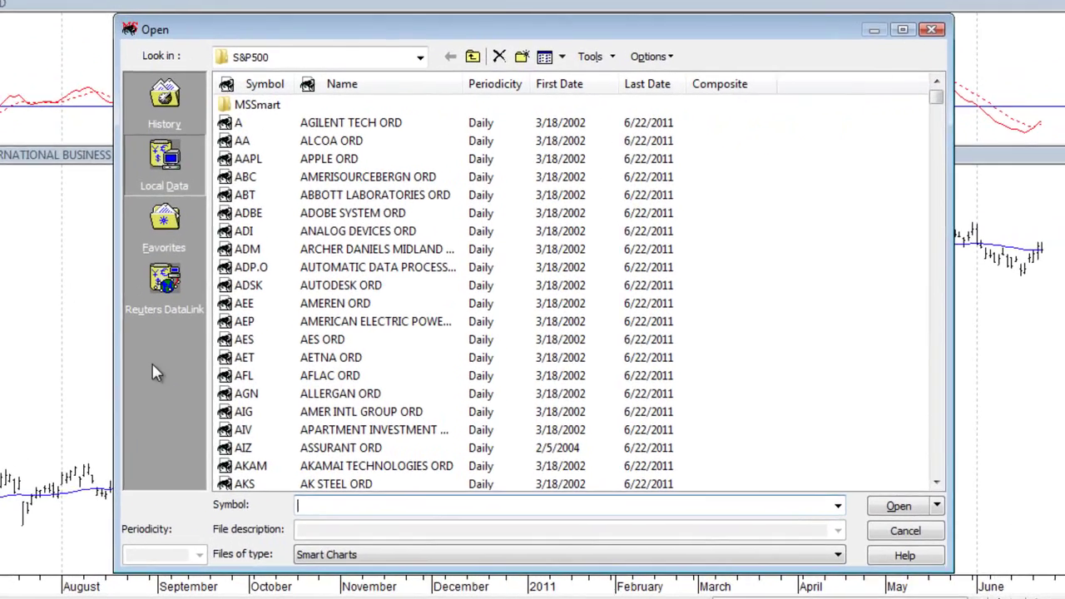
{"action": "left_click", "coordinate": [223, 310]}
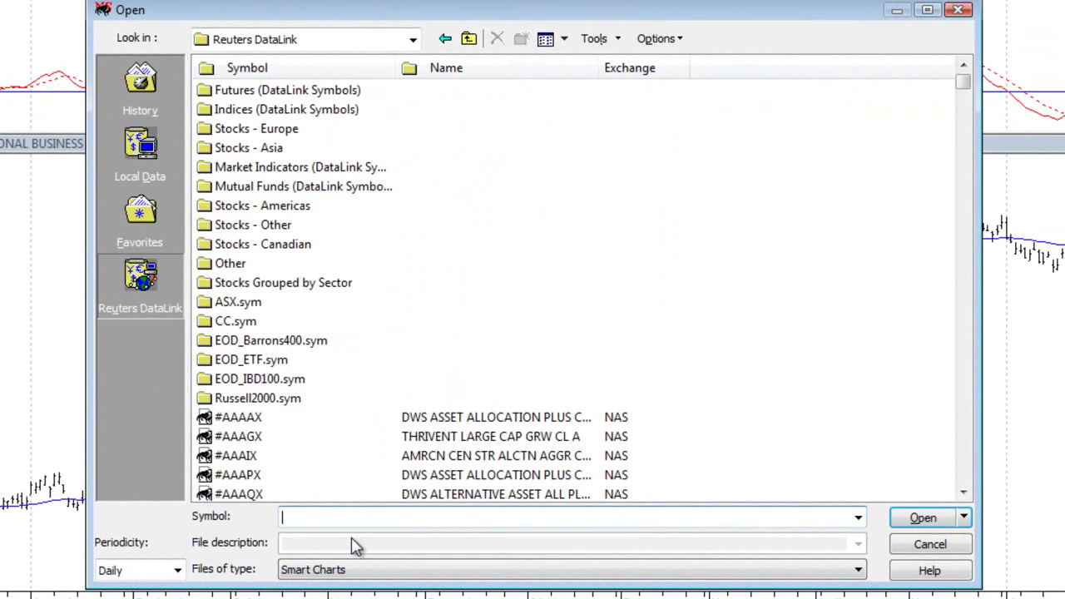
{"action": "type", "text": "msft"}
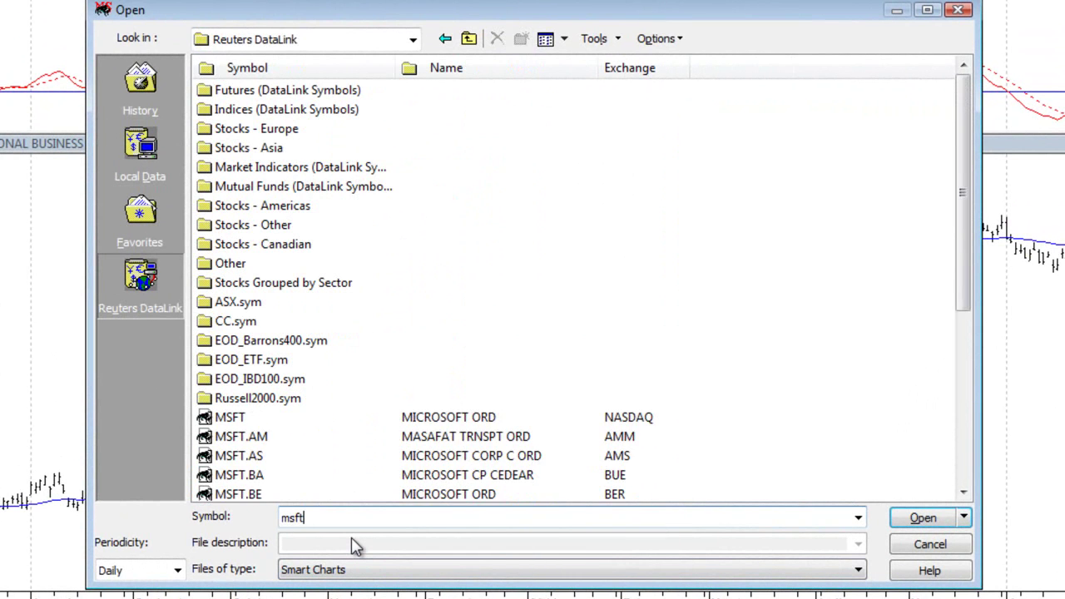
{"action": "type", "text": ", yhoo, spy"}
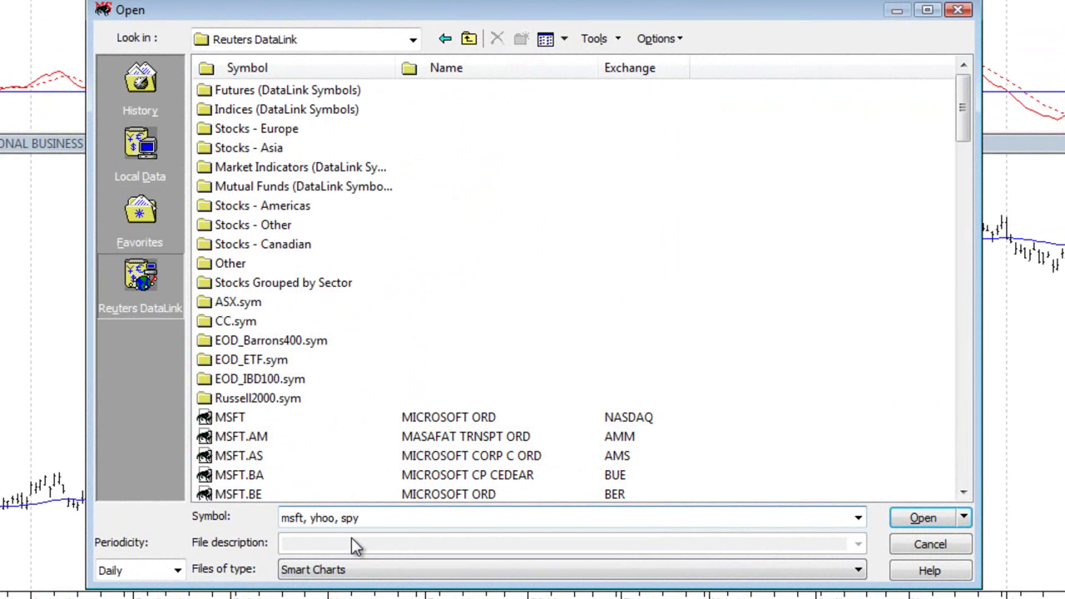
{"action": "key", "text": "Return"}
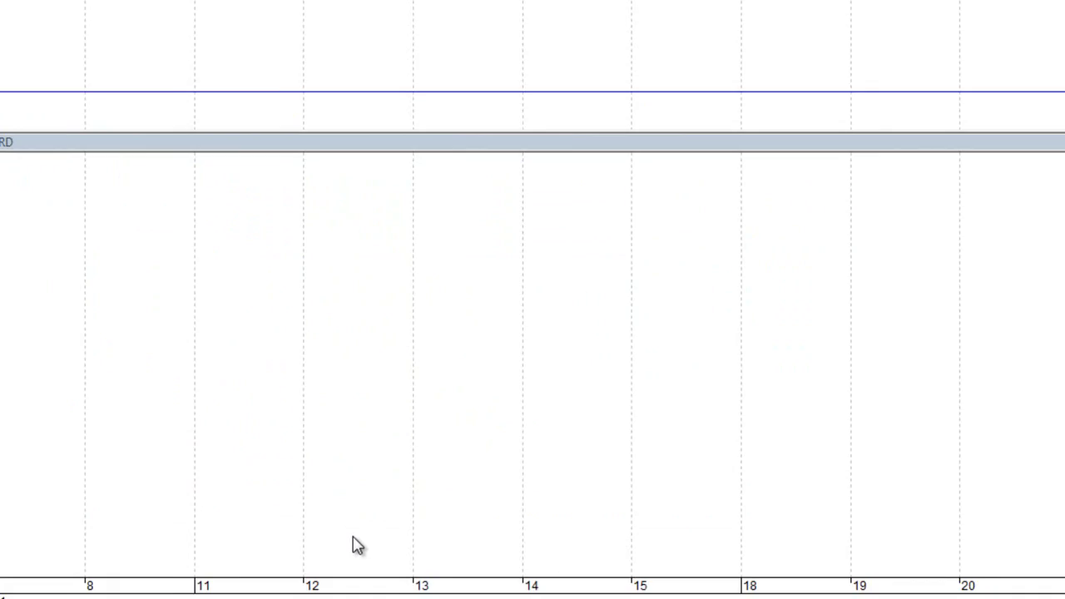